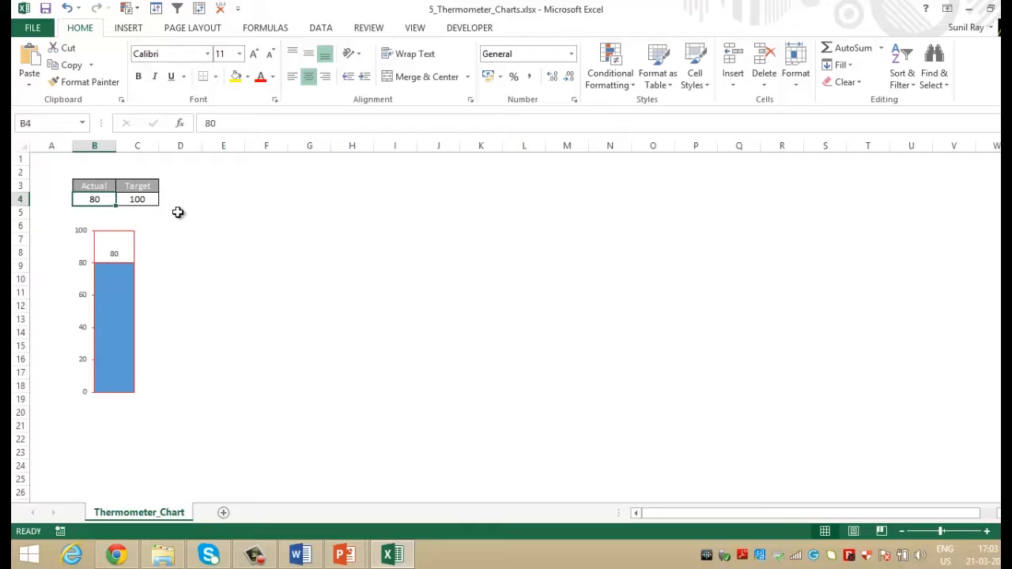
Test the existing thermometer chart by setting the Actual value in B4 to 0, and then to 50.
key("Return")
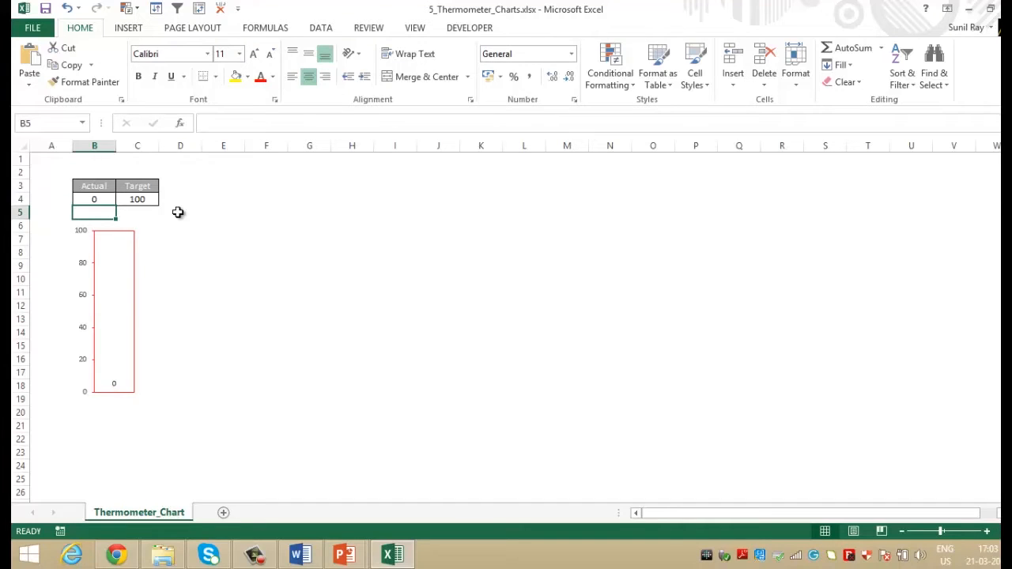
key("Up")
type("50")
key("Return")
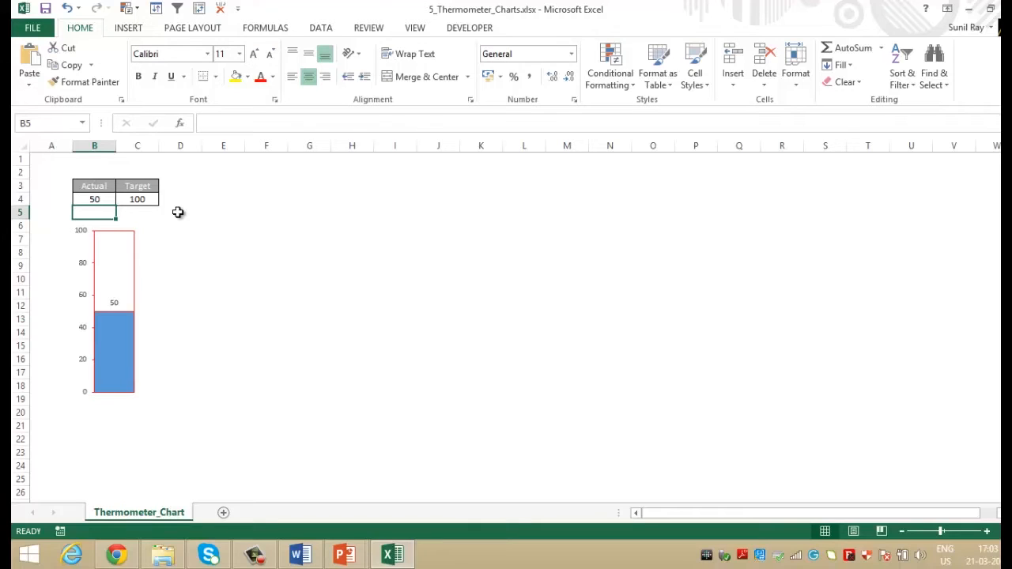
Insert a 2-D clustered column chart from B3:C4 and switch its rows and columns so Actual and Target are separate series.
key("Up")
key("Up")
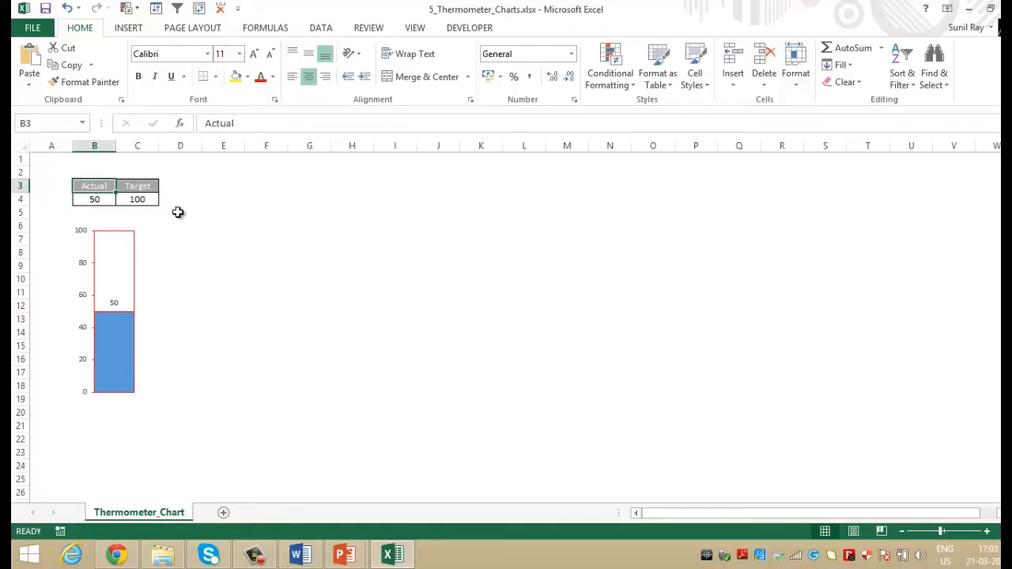
key("Down")
key("Up")
key("shift+Right")
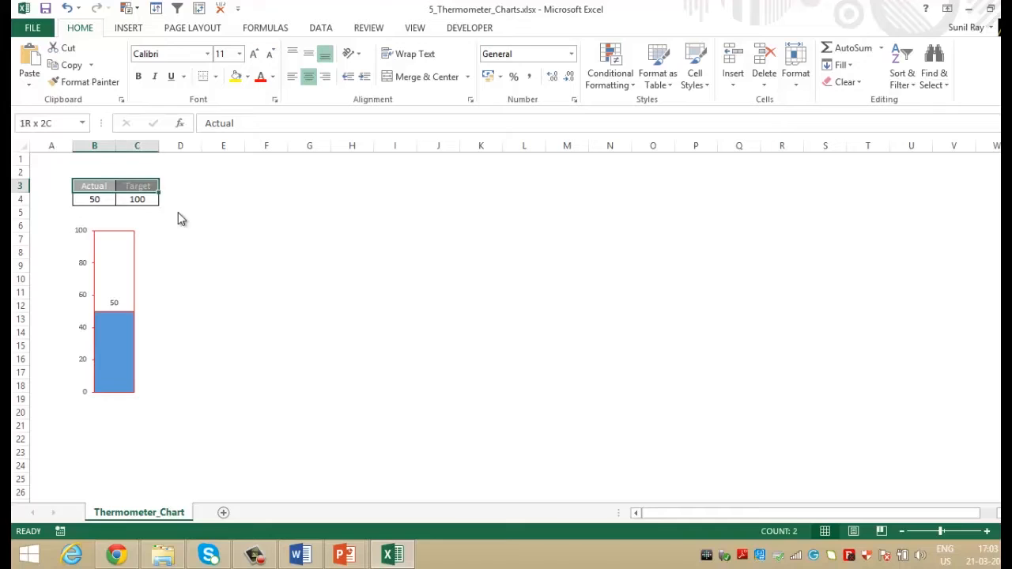
key("shift+Down")
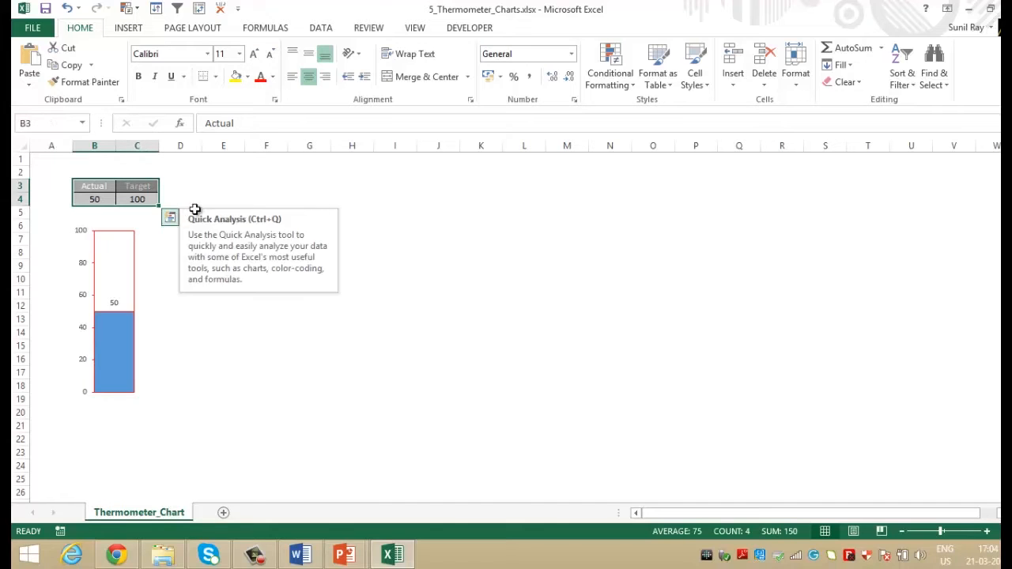
left_click(127, 29)
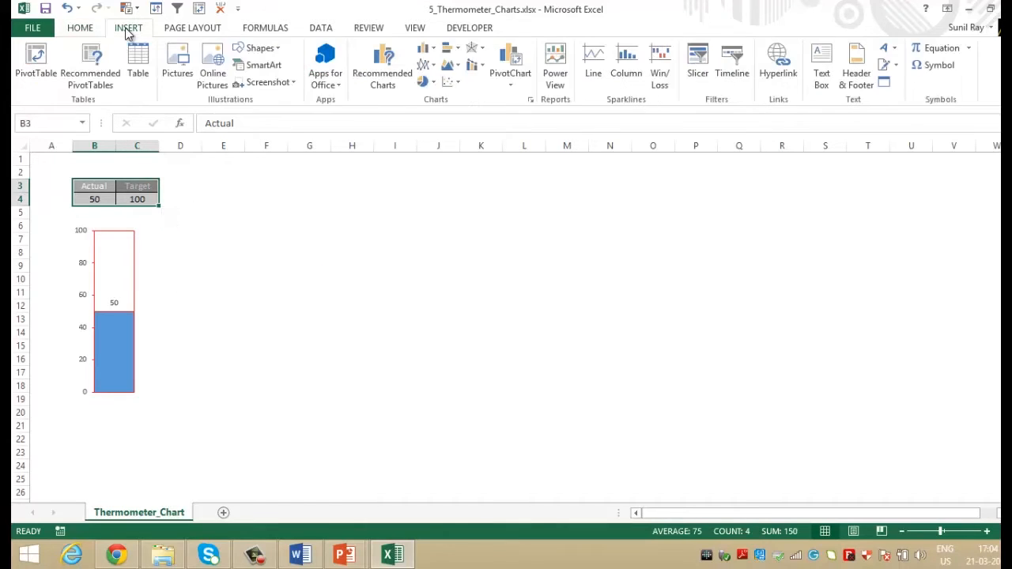
left_click(432, 52)
left_click(438, 94)
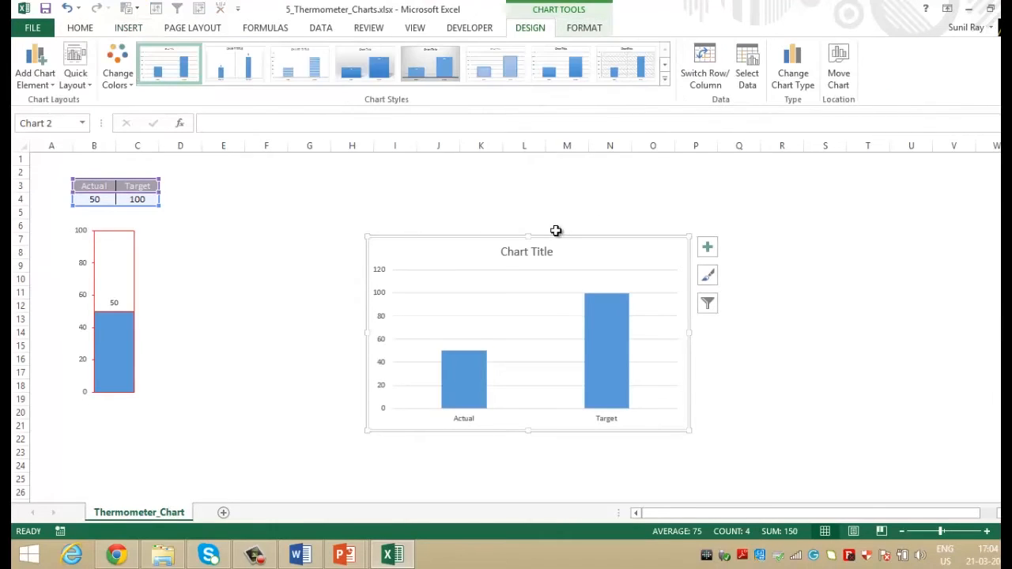
left_click(705, 85)
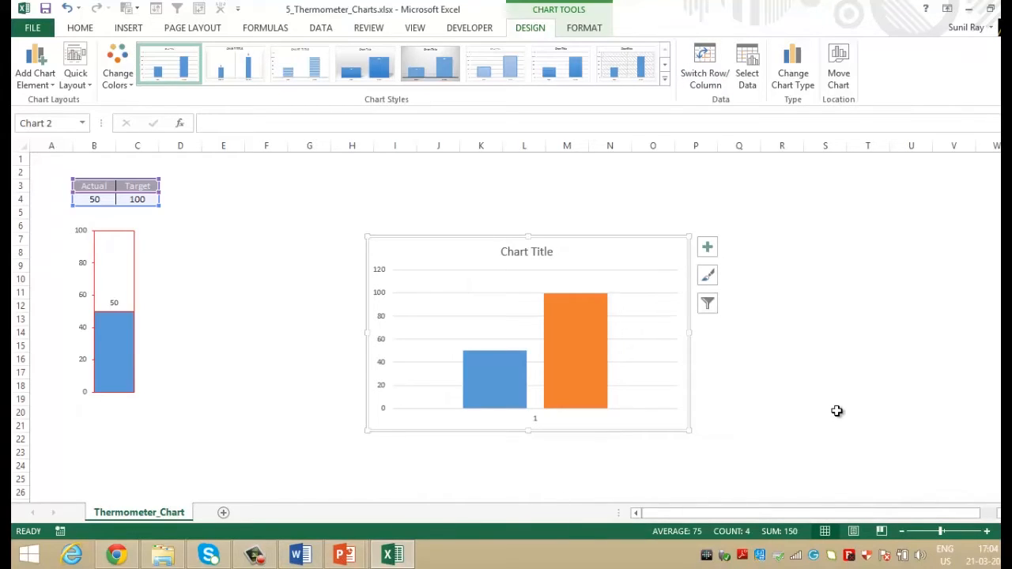
Set the series overlap of the new chart's columns to 100%.
left_click(592, 369)
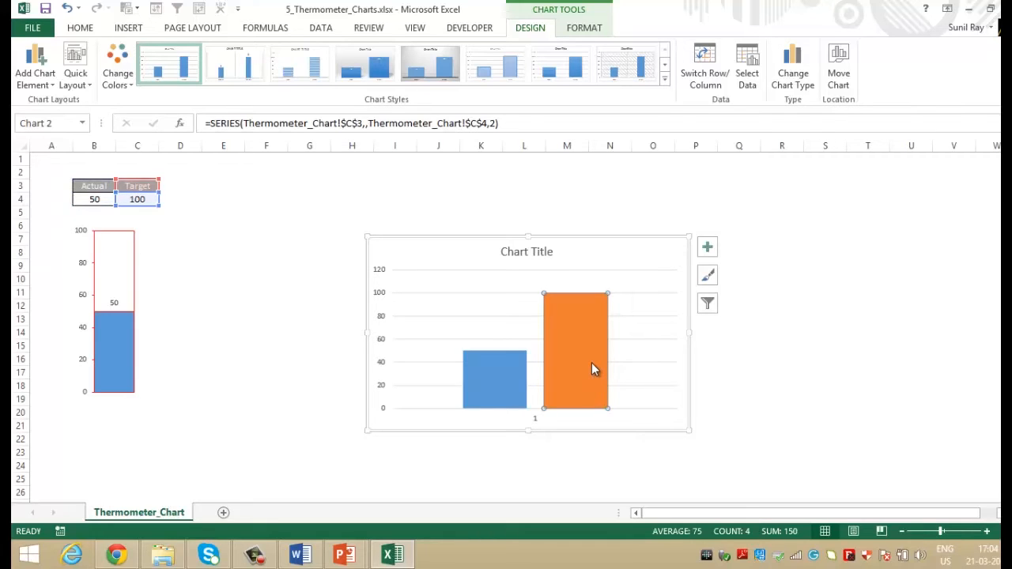
double_click(592, 364)
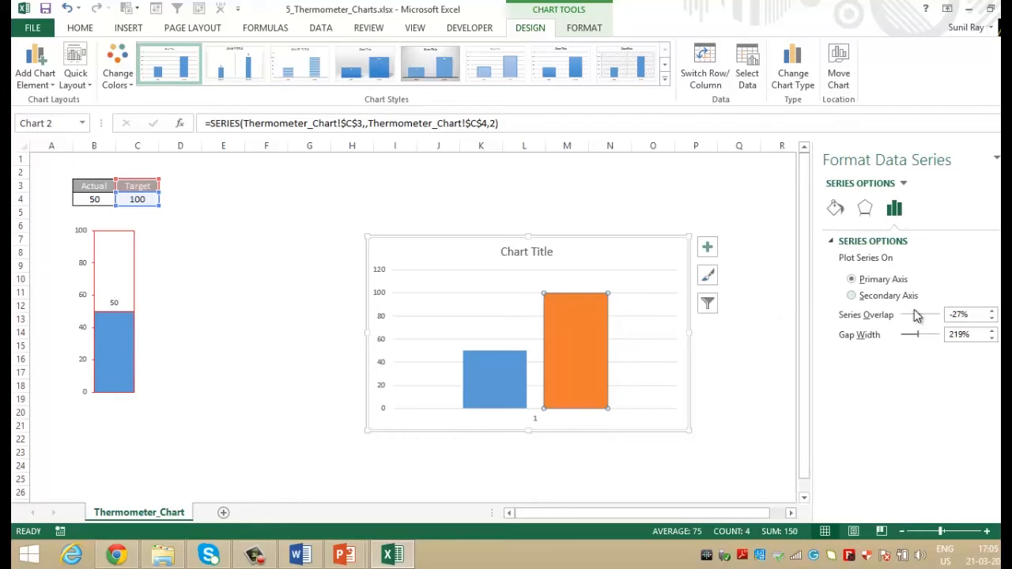
left_click_drag(970, 315, 899, 323)
type("100%")
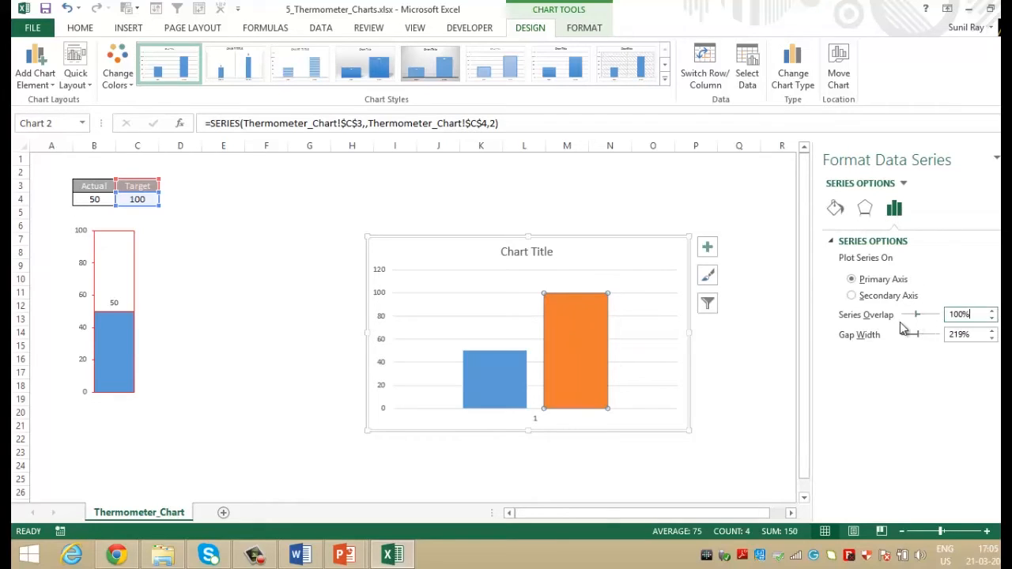
key("Tab")
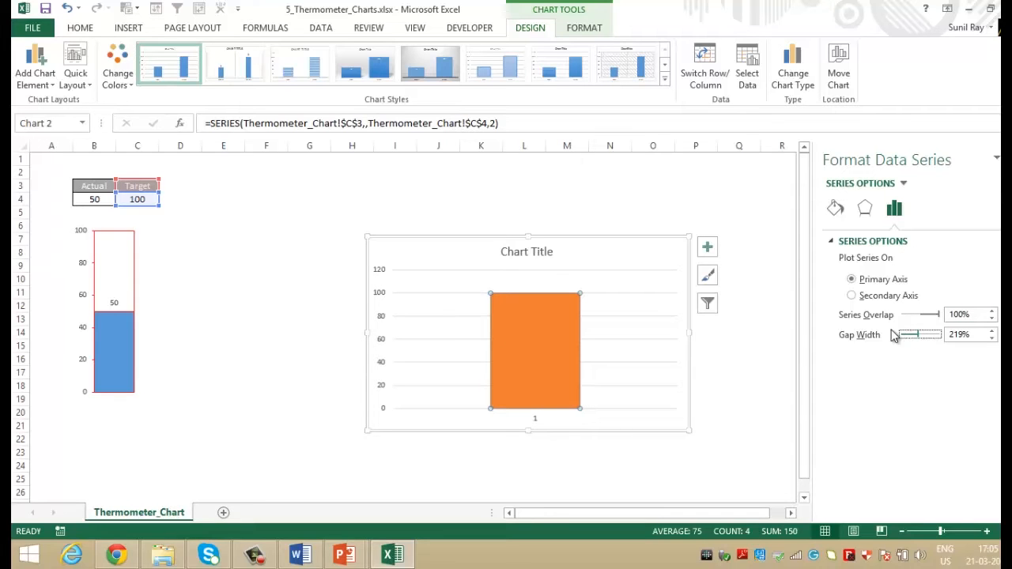
left_click(757, 336)
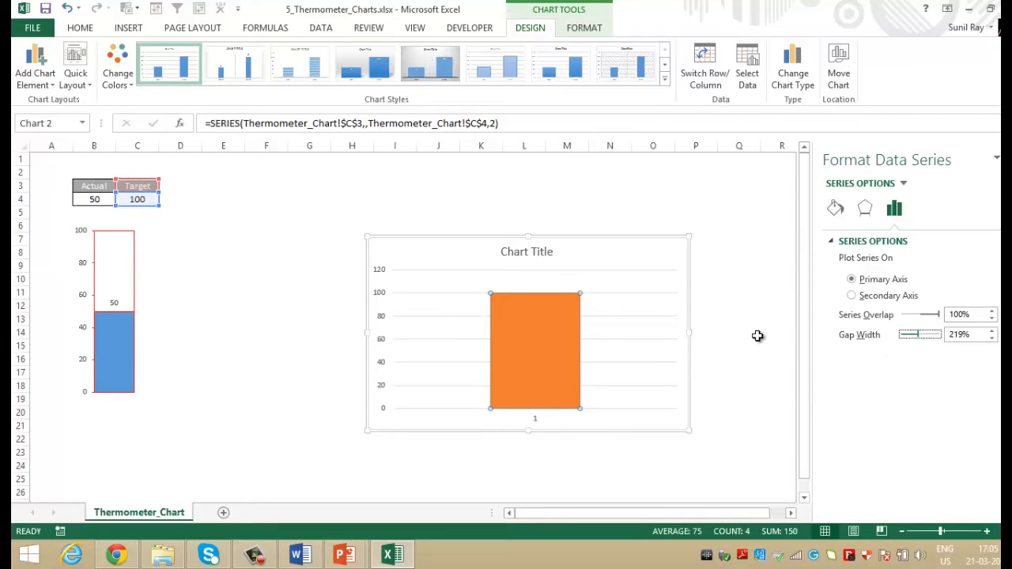
Format the Target series with no fill and a solid red border.
left_click(549, 361)
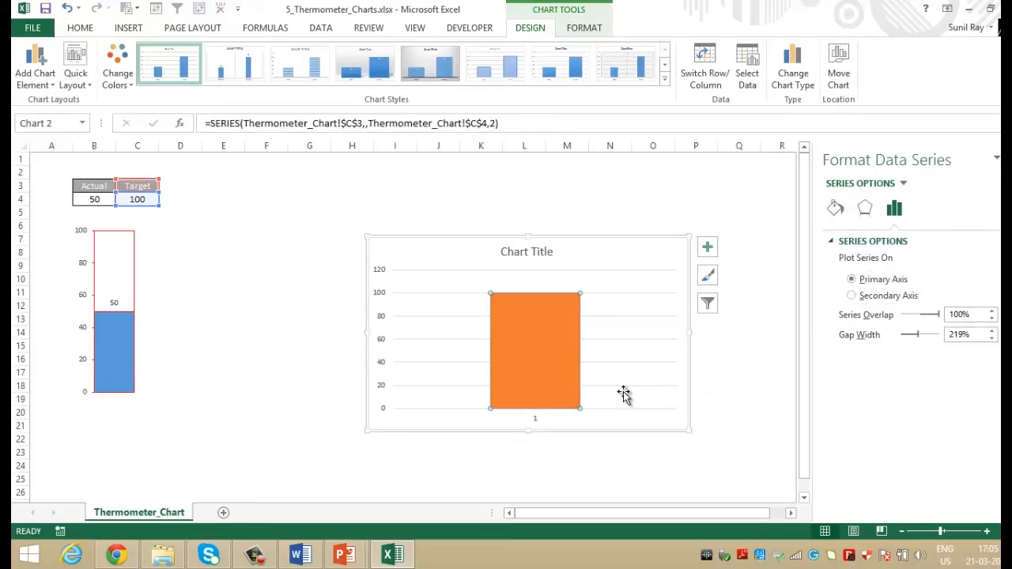
left_click(835, 207)
left_click(862, 263)
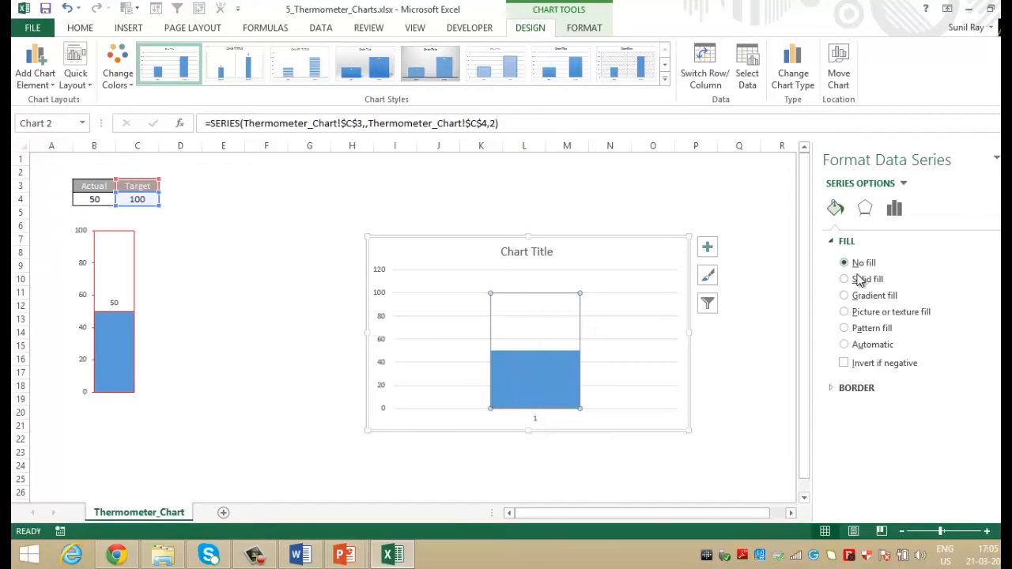
left_click(846, 387)
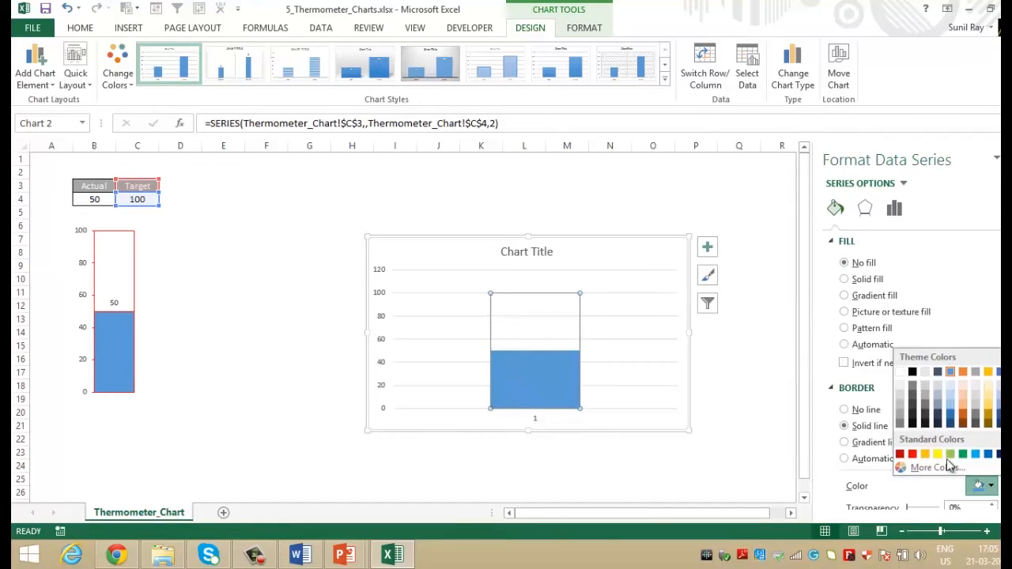
left_click(919, 459)
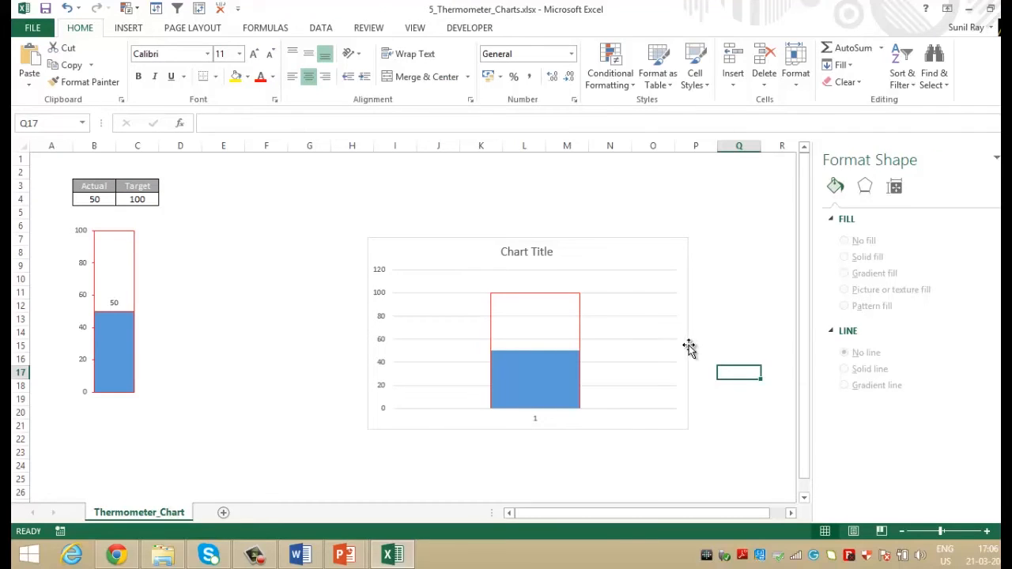
Set the gap width of the Target series to 0%.
left_click(578, 332)
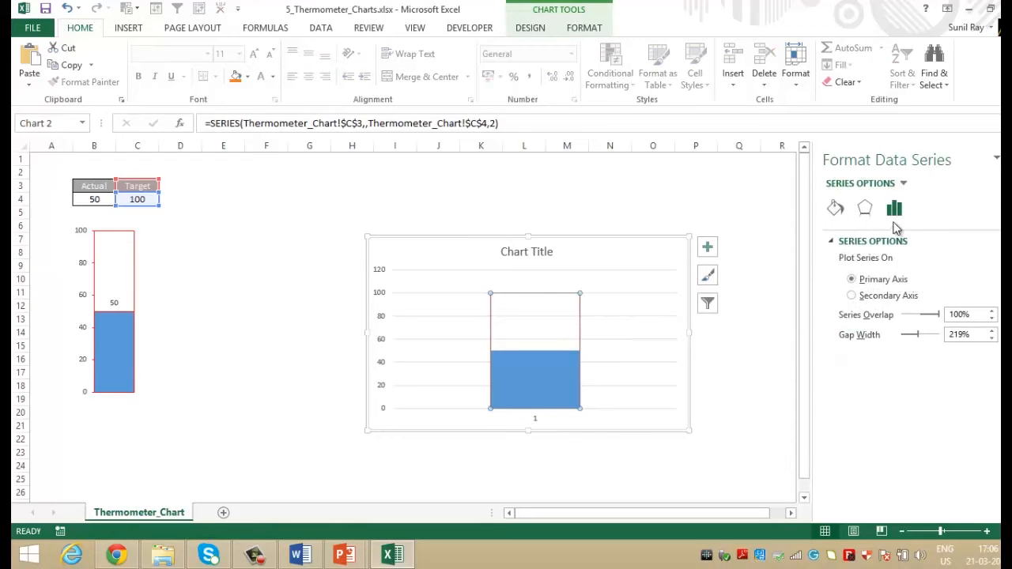
left_click_drag(914, 336, 901, 335)
left_click(757, 387)
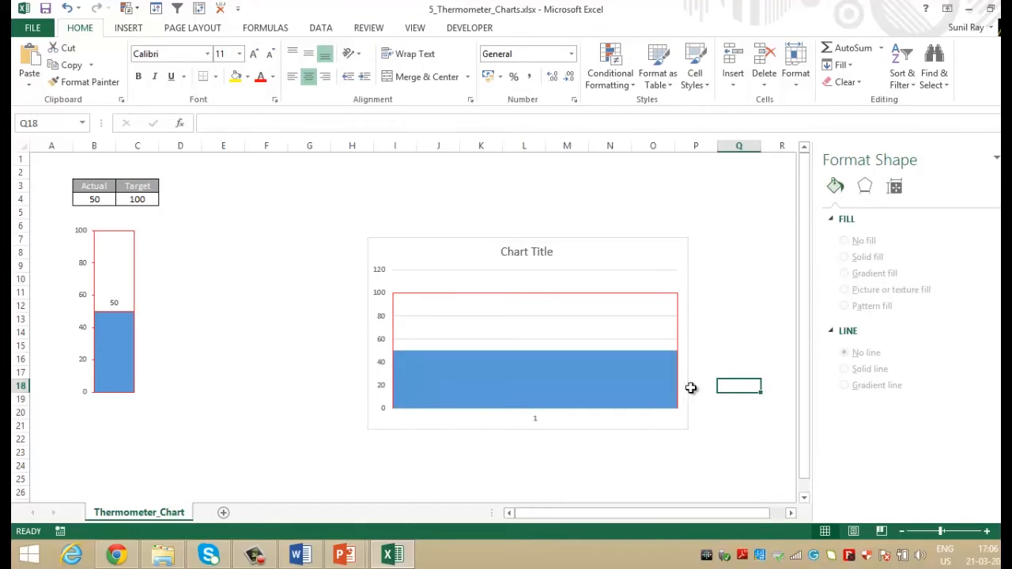
Set the maximum bound of the new chart's vertical axis to 100.
left_click(382, 323)
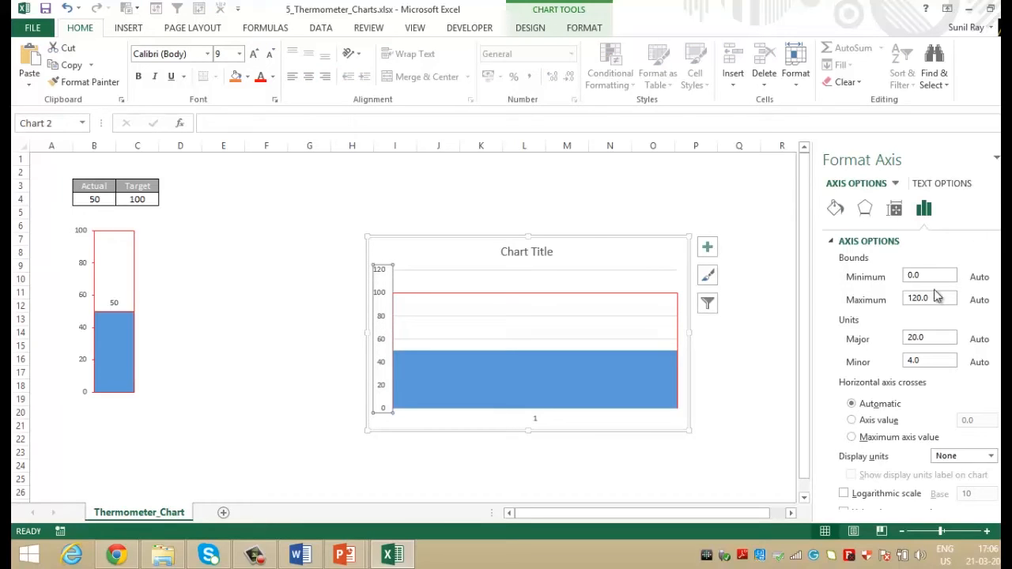
double_click(933, 298)
type("100")
key("Return")
left_click(753, 419)
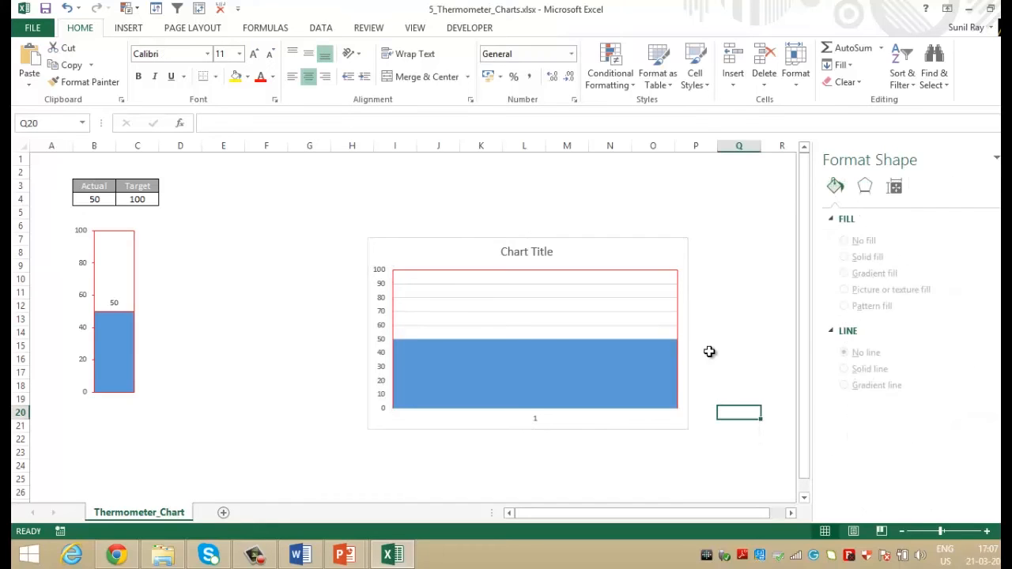
Narrow the new chart to a slim thermometer shape about one and a half worksheet columns wide.
left_click(655, 327)
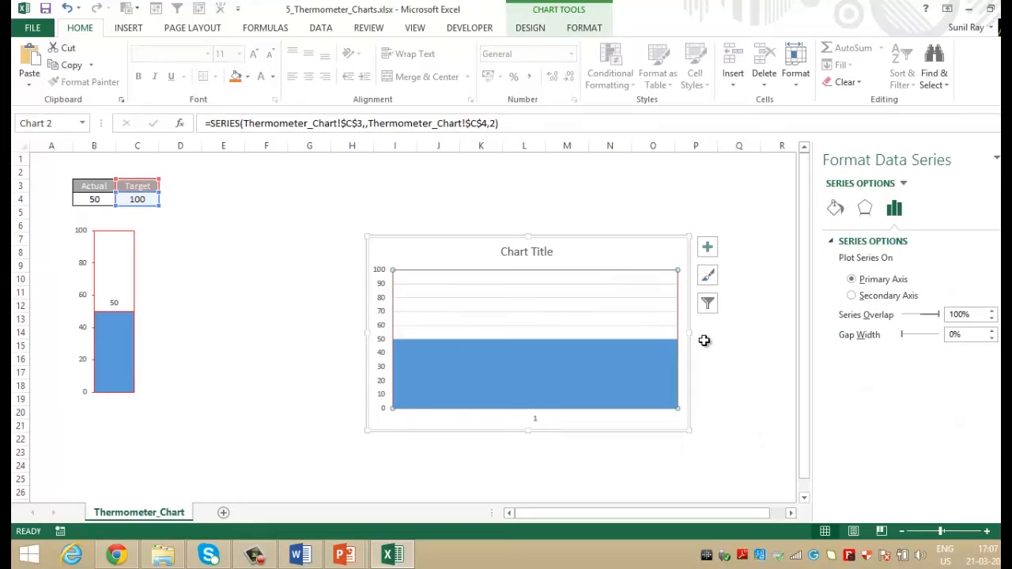
left_click_drag(688, 333, 440, 341)
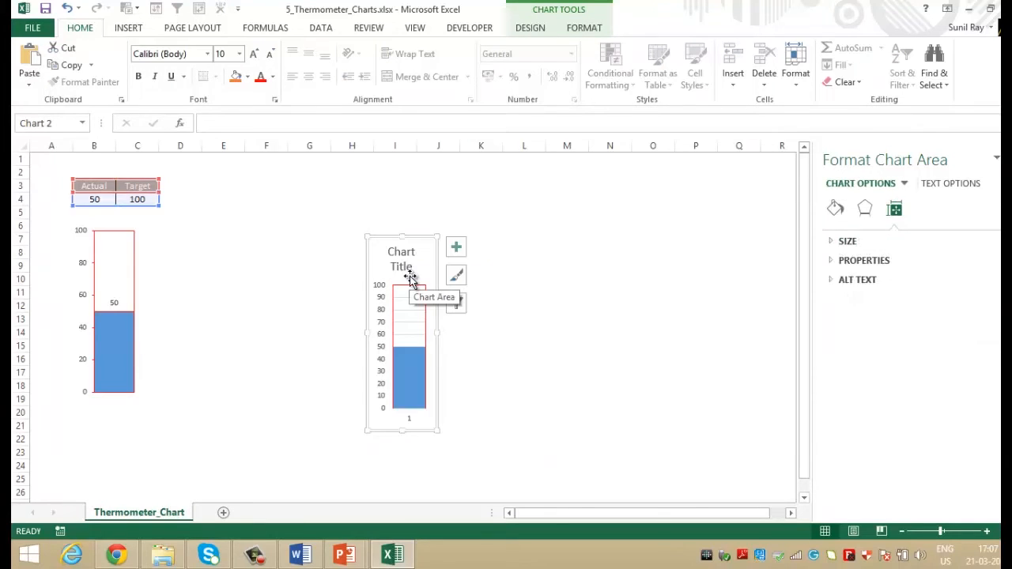
left_click(468, 338)
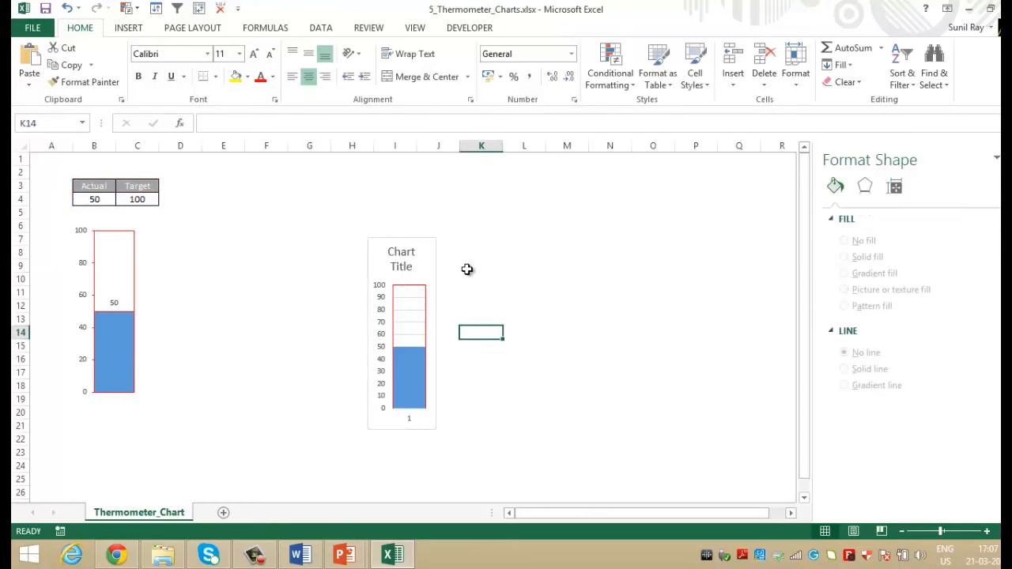
left_click(440, 299)
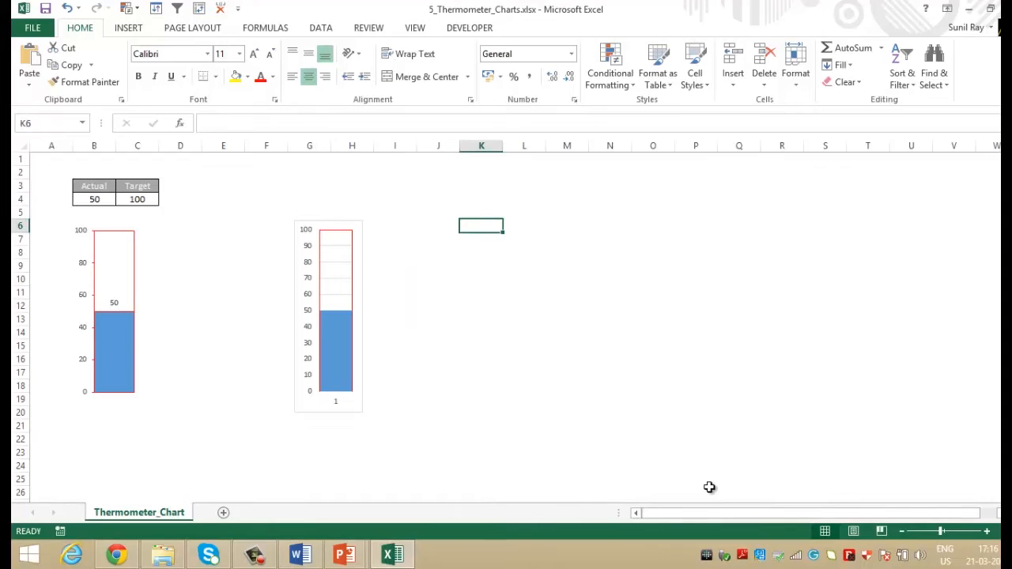
List the chart fixes in K6:K10: Gridlines, 1 at the bottom, Chart Border, Scale of Axis Values, Axis Tick Marks.
type("Gridlines")
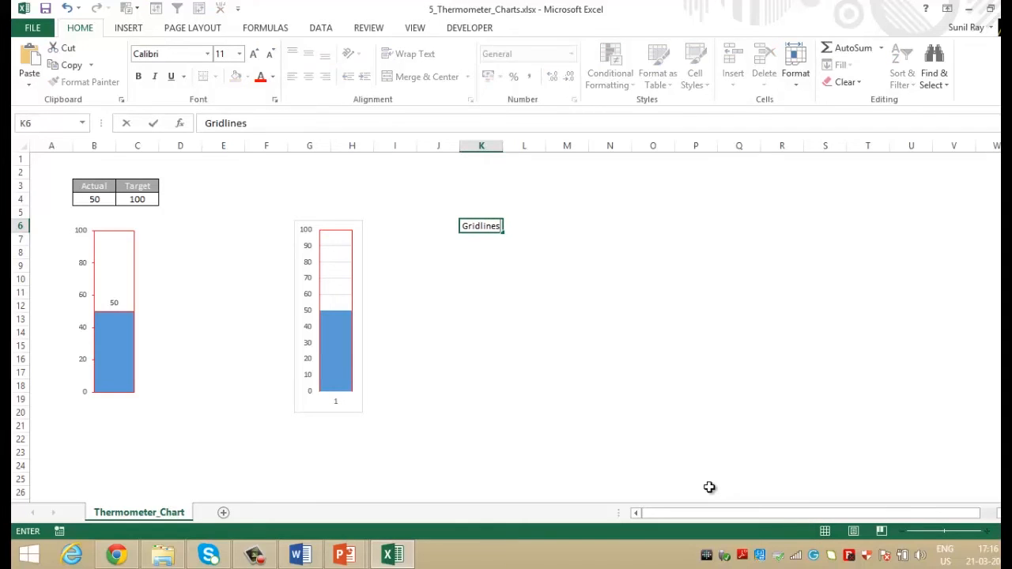
key("Return")
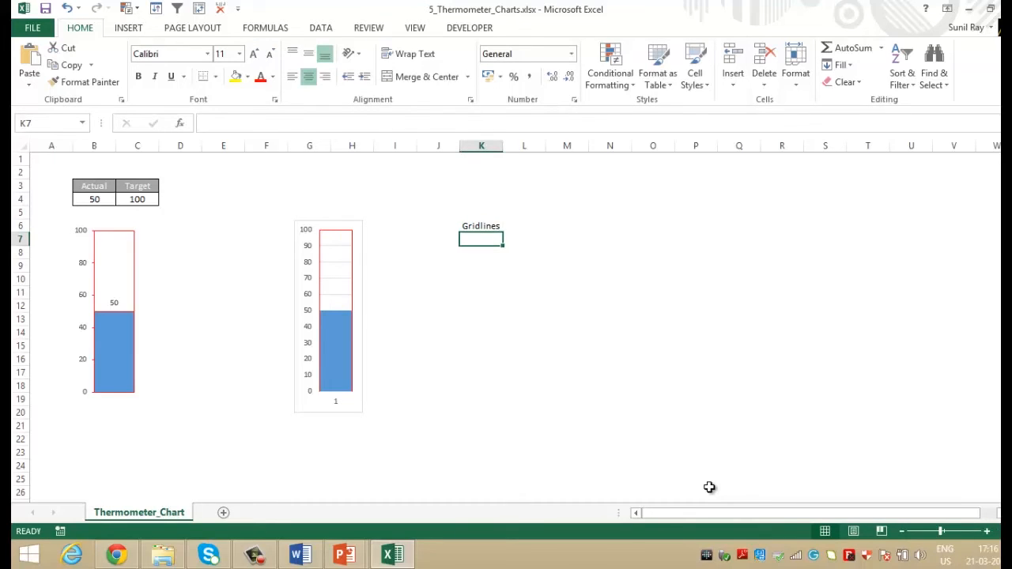
type("1")
key("BackSpace")
type("at the bottom")
key("Return")
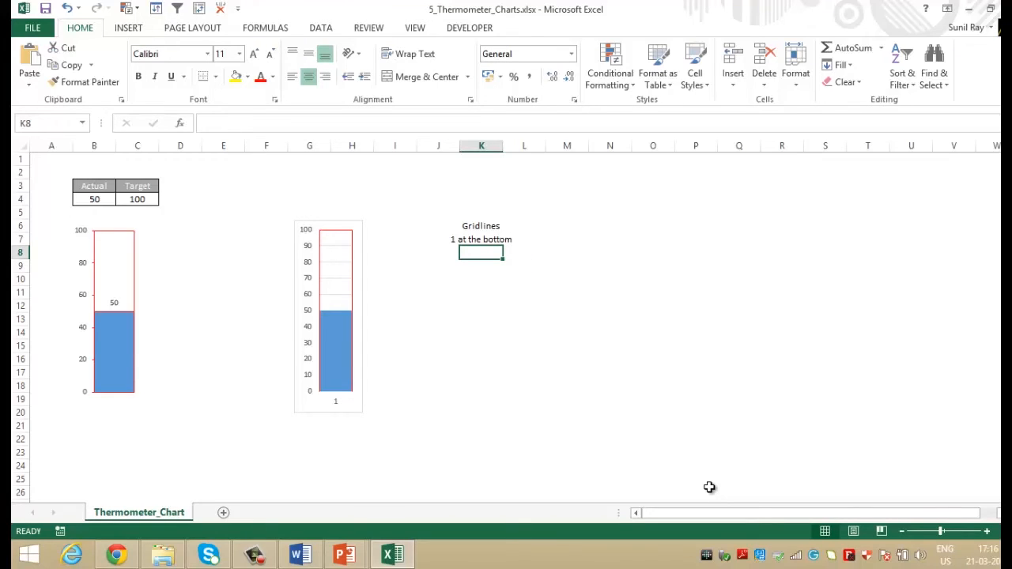
type("Chart Border")
key("Return")
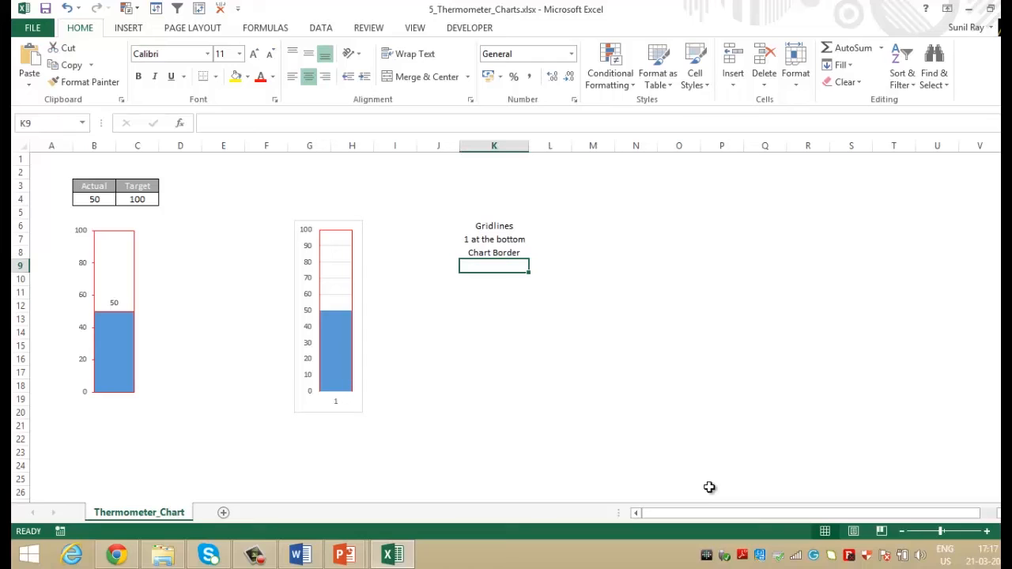
type("Scale of Axis Values")
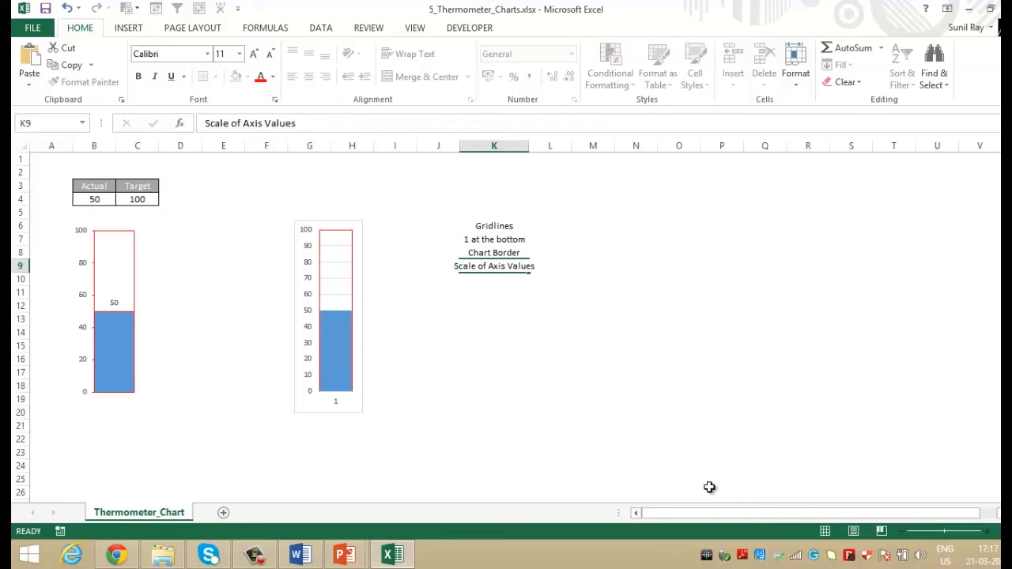
key("Return")
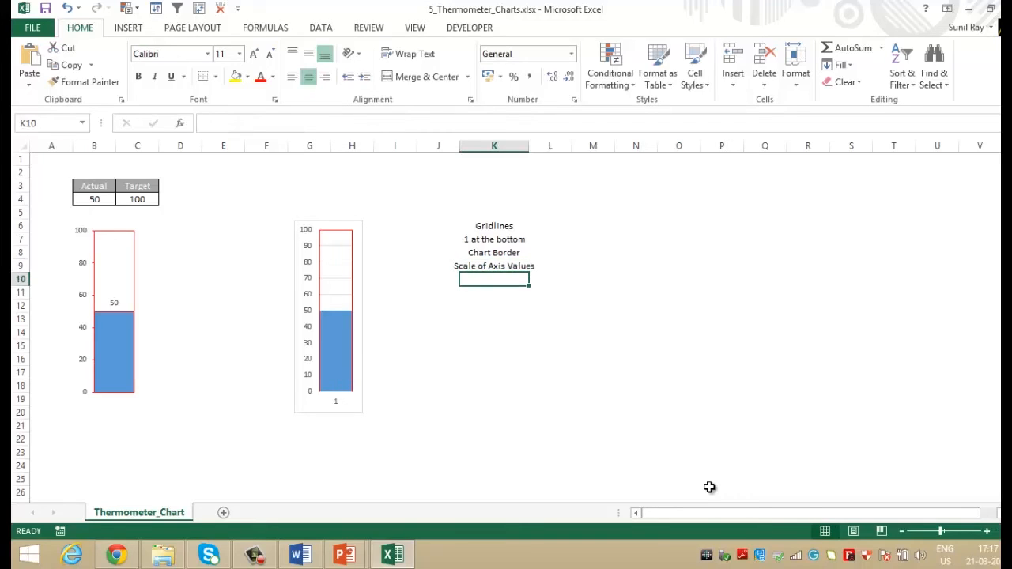
type("Axis Tick Marks")
key("Return")
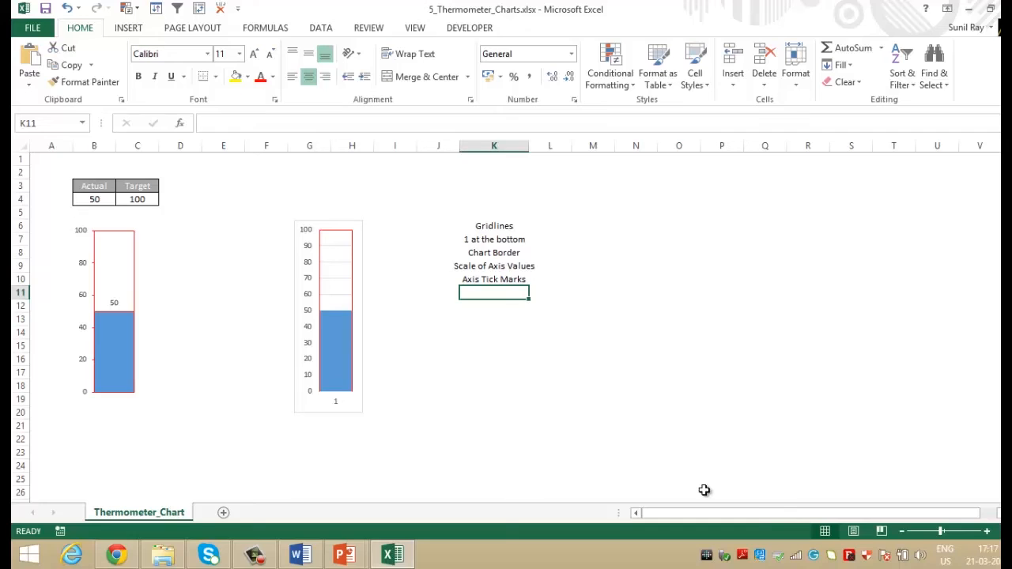
Remove the gridlines from the new thermometer chart.
left_click(353, 225)
left_click(383, 231)
left_click(424, 337)
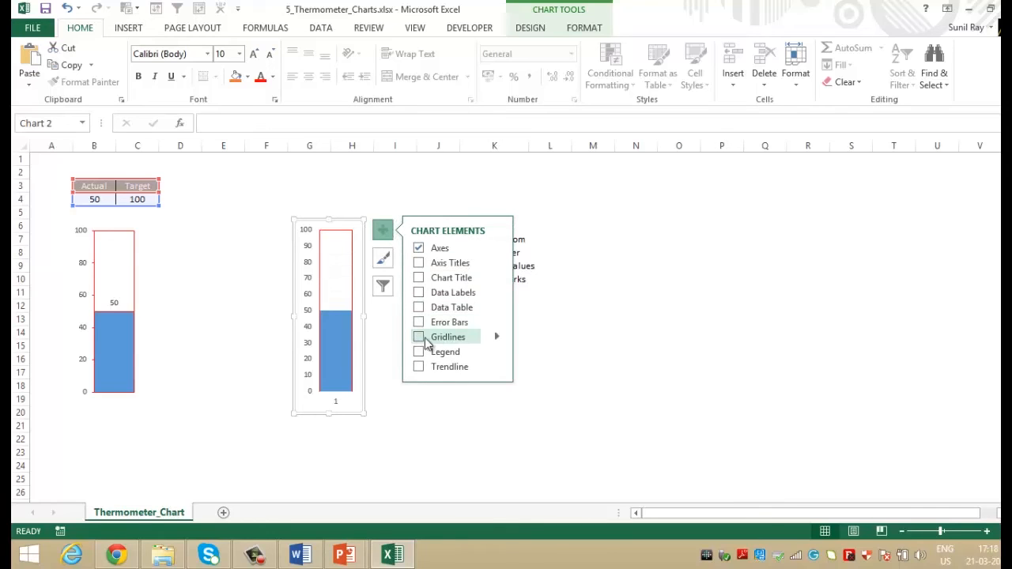
left_click(547, 345)
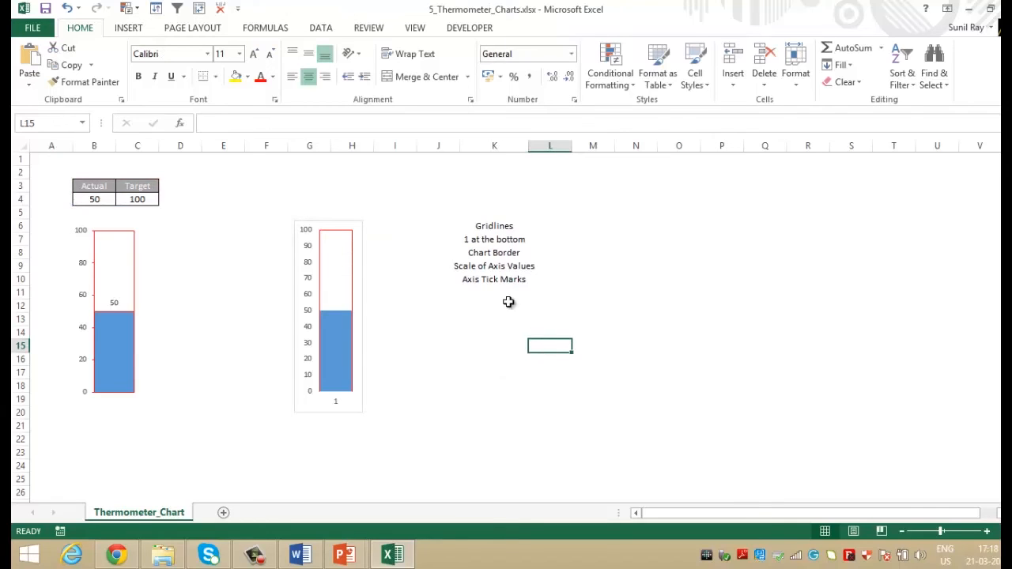
Clear the completed Gridlines note from cell K6 and go to the note below it.
left_click(494, 227)
key("Delete")
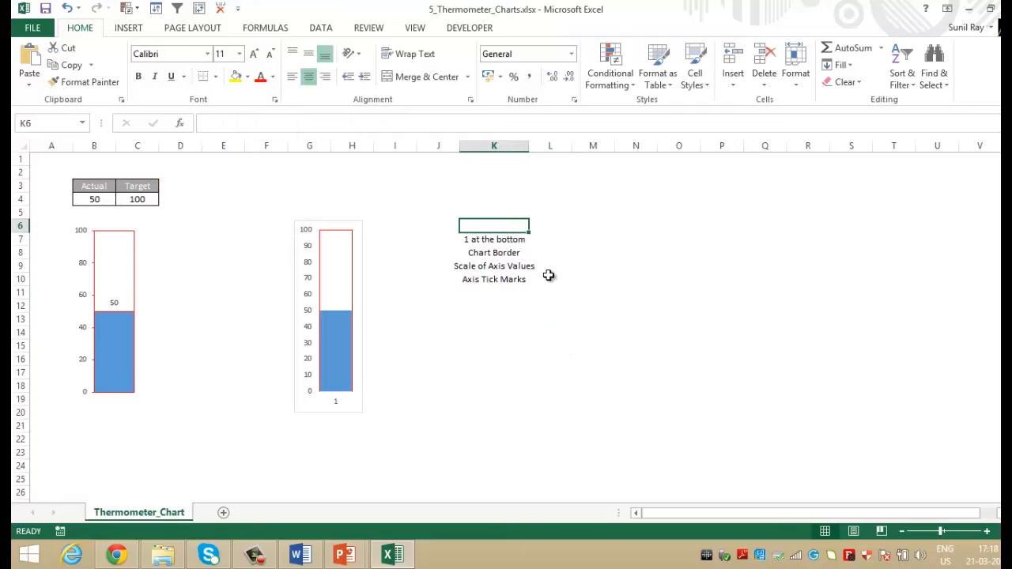
key("Down")
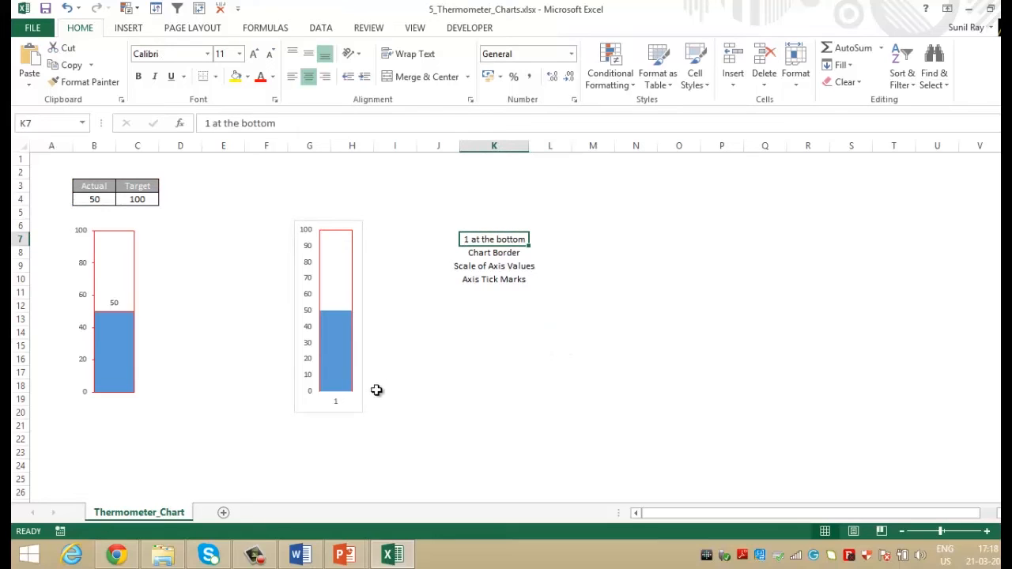
Delete the horizontal axis from the new thermometer chart and clear the completed "1 at the bottom" note from cell K7.
left_click(337, 404)
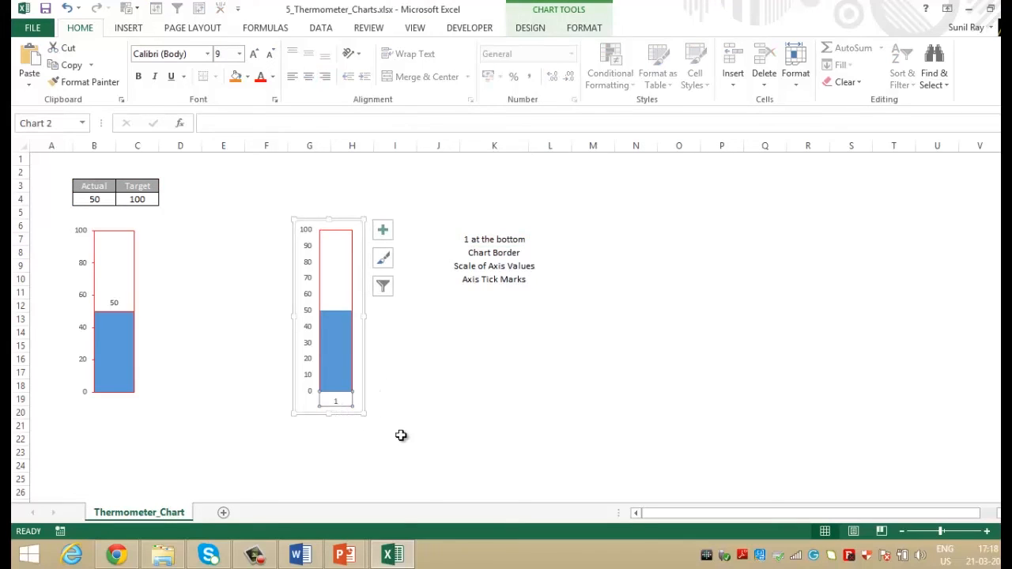
key("Delete")
left_click(511, 241)
key("Delete")
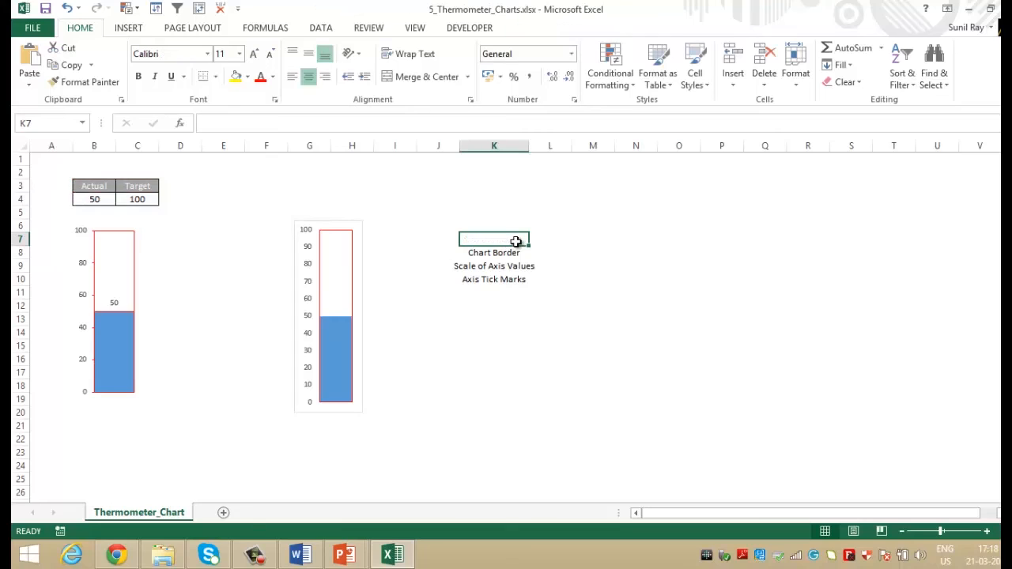
left_click(515, 253)
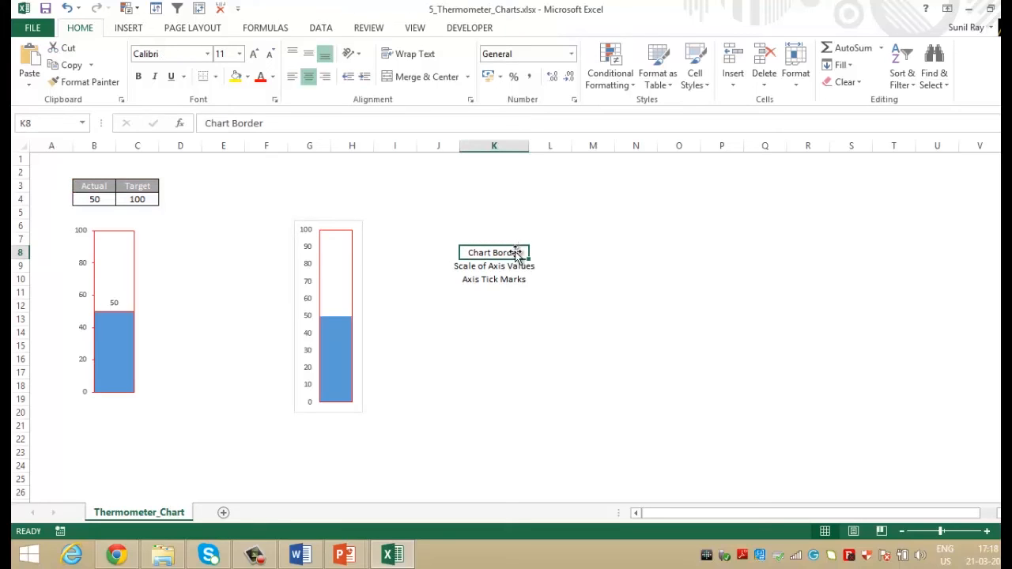
Remove the border around the new thermometer chart's chart area by setting it to No line.
double_click(361, 282)
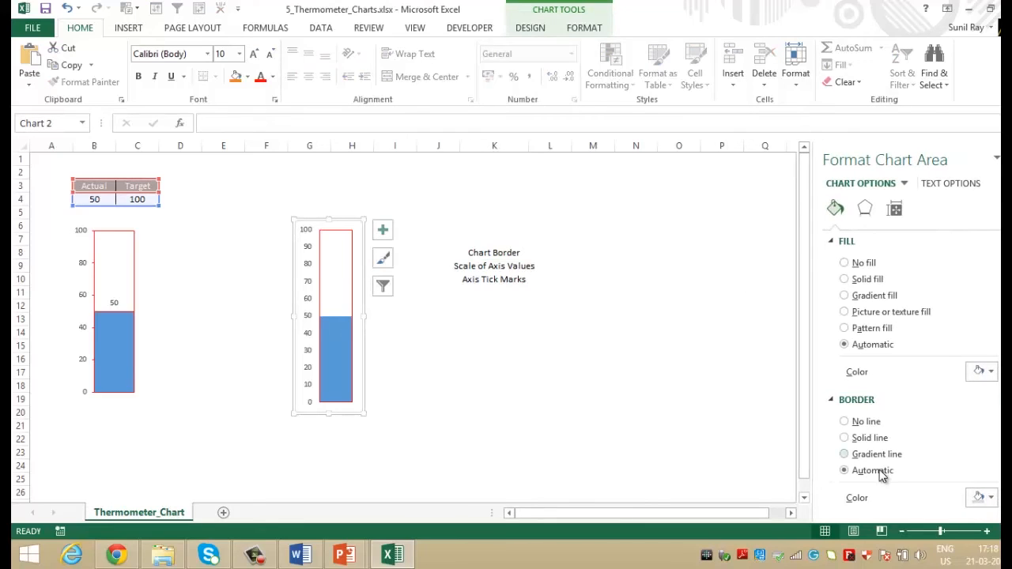
left_click(844, 421)
left_click(688, 356)
left_click(597, 358)
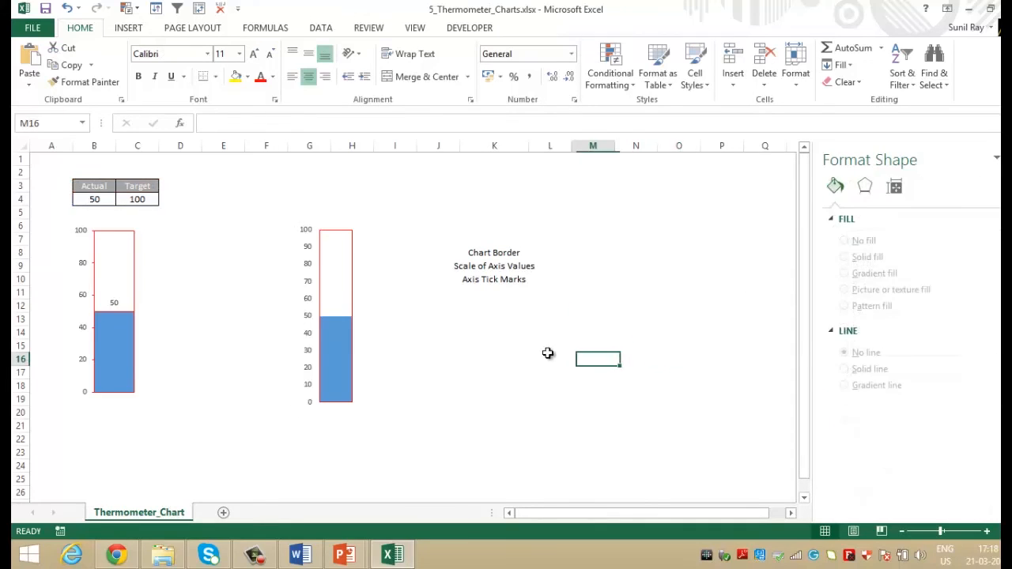
Clear the completed Chart Border note from cell K8 and go to the Scale of Axis Values note.
left_click(508, 253)
key("Delete")
key("Down")
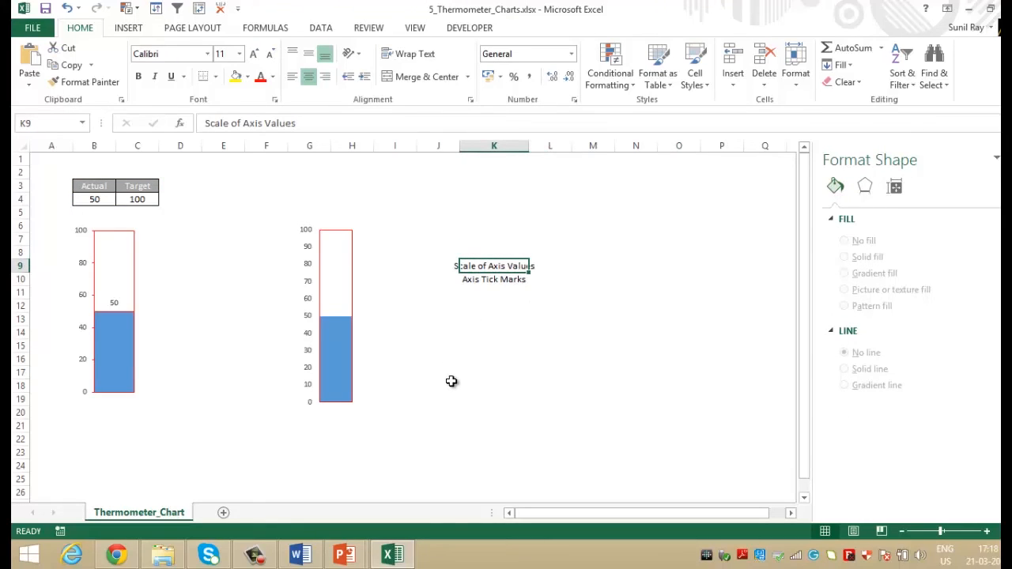
Set the major unit of the new thermometer chart's vertical axis to 20.
left_click(312, 360)
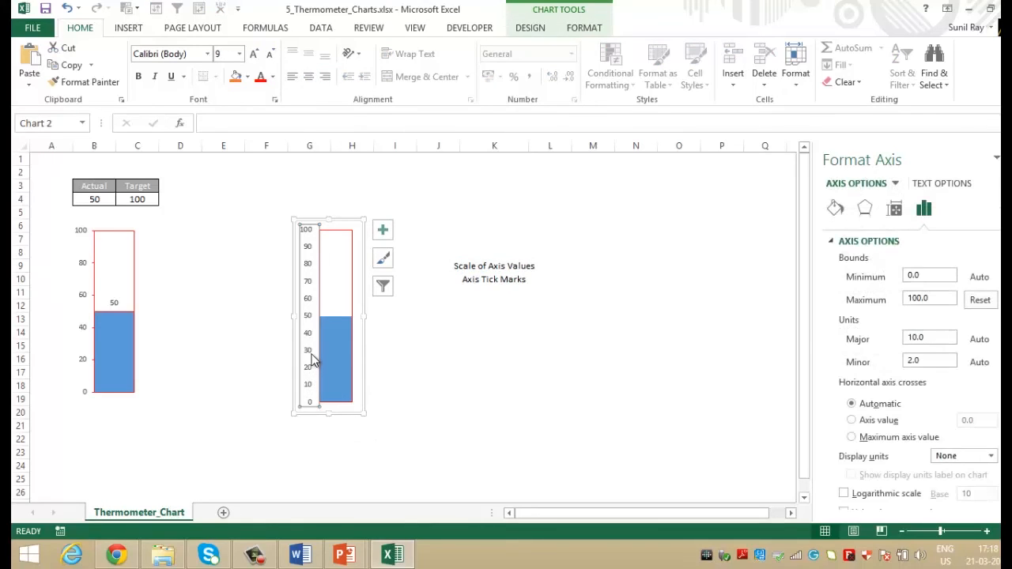
left_click(915, 339)
key("BackSpace")
type("2")
key("Return")
left_click(558, 378)
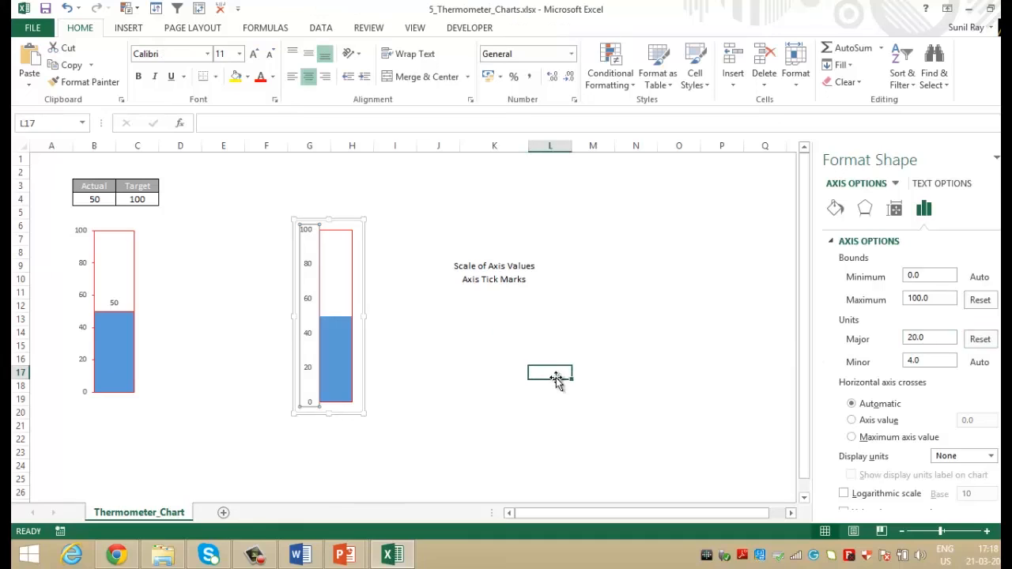
Clear the completed Scale of Axis Values note from cell K9 and go to the Axis Tick Marks note.
left_click(483, 361)
left_click(489, 267)
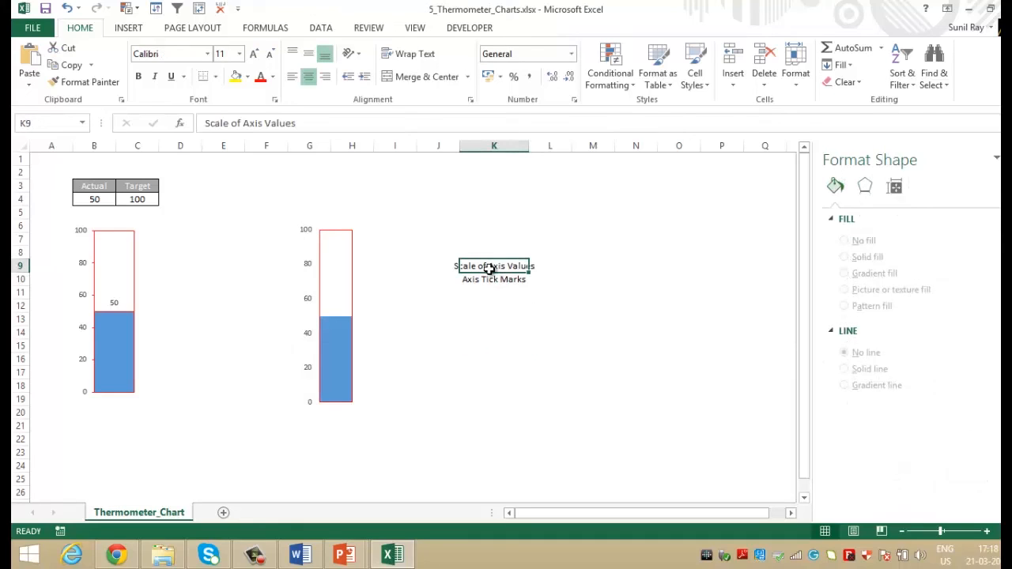
key("Delete")
key("Down")
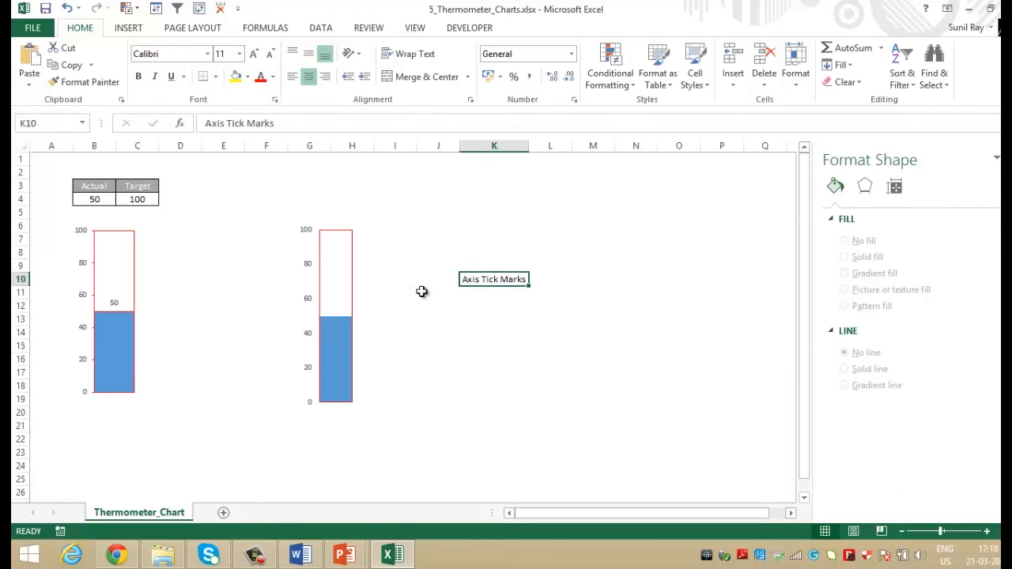
Set the major tick marks of the new thermometer chart's vertical axis to Outside.
left_click(309, 335)
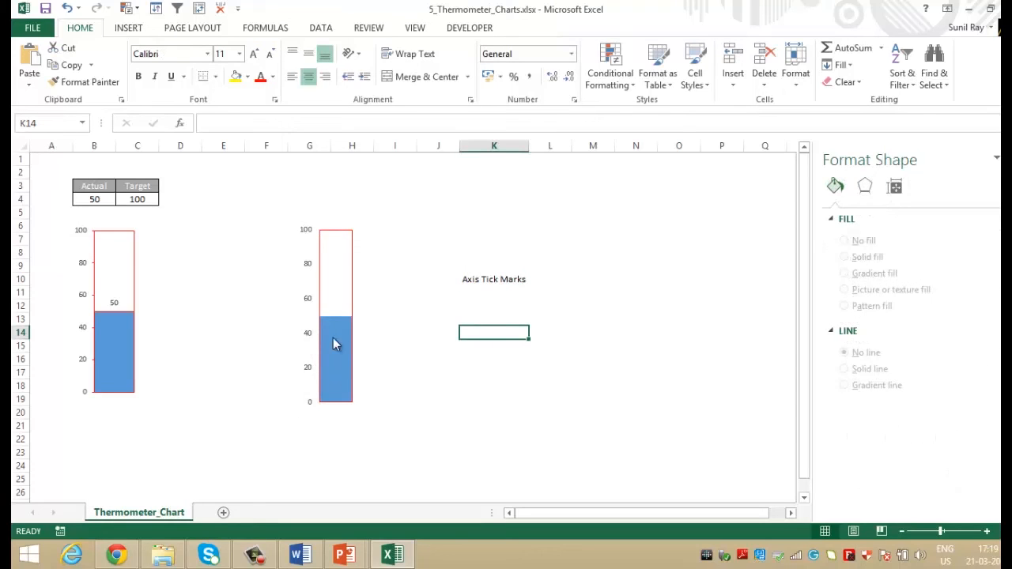
double_click(308, 333)
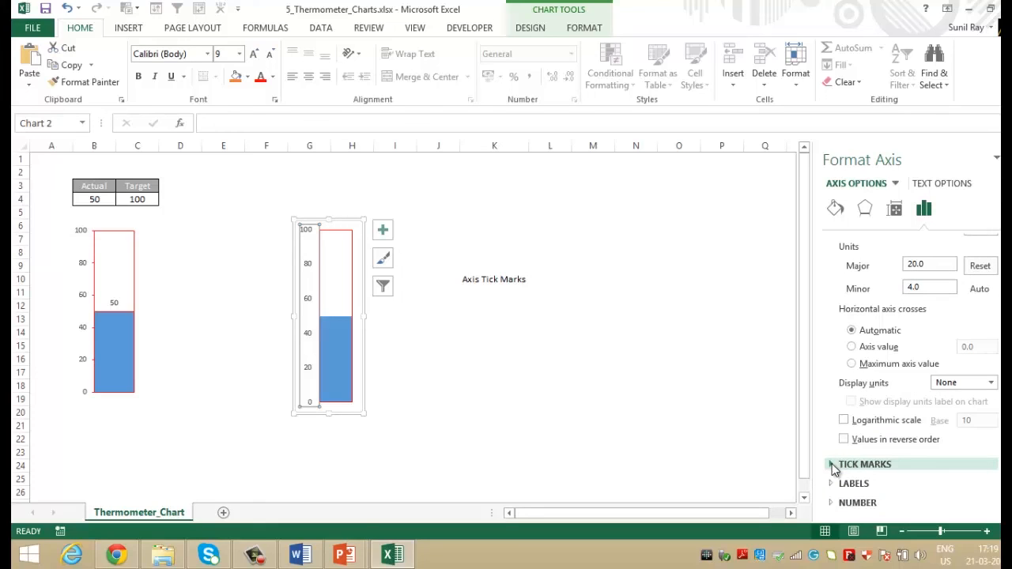
left_click(832, 466)
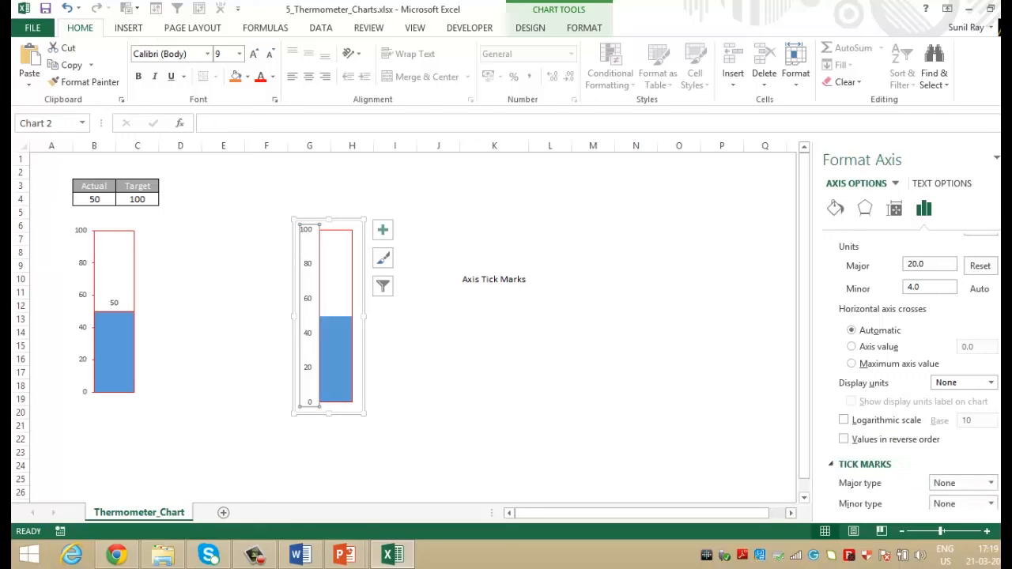
left_click(980, 439)
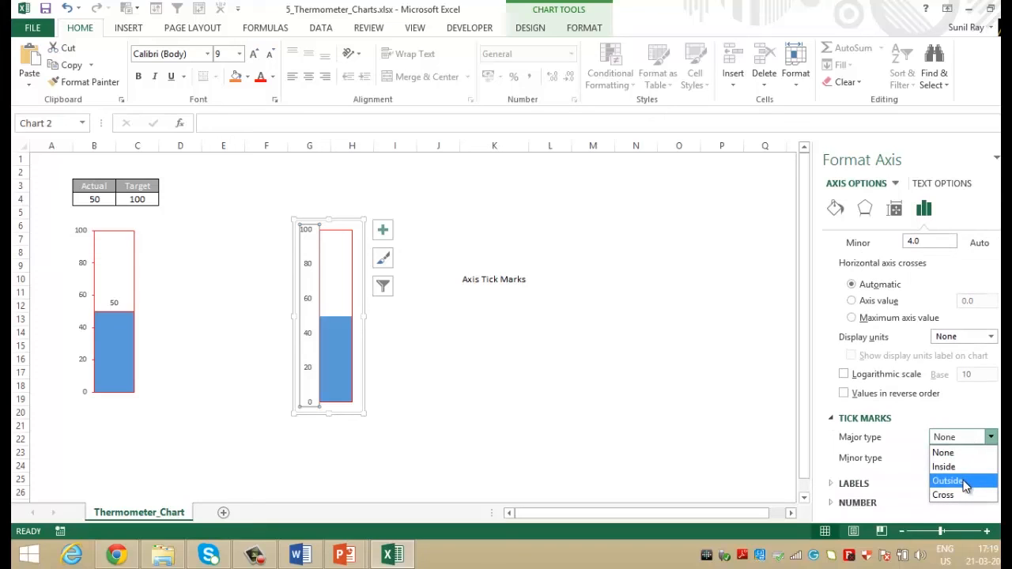
left_click(601, 390)
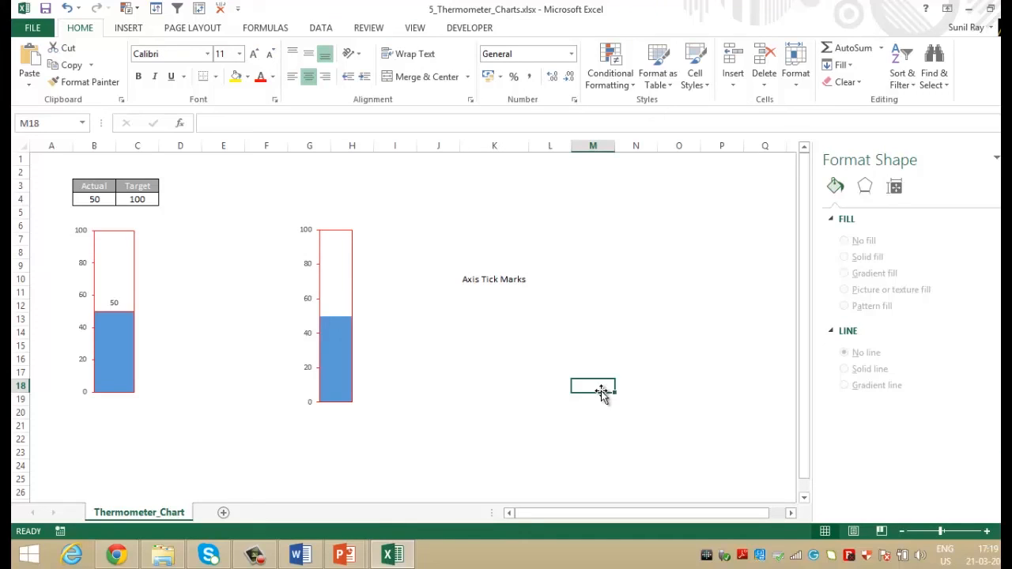